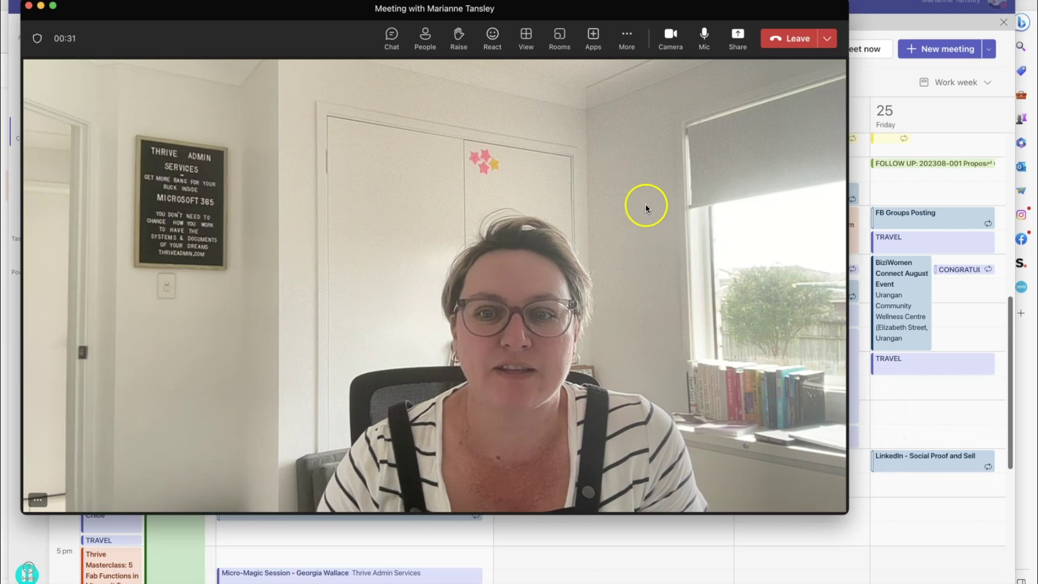
# - Drag the meeting window's bottom-right corner outward to make it larger
pyautogui.moveTo(847, 512); pyautogui.dragTo(1011, 583)
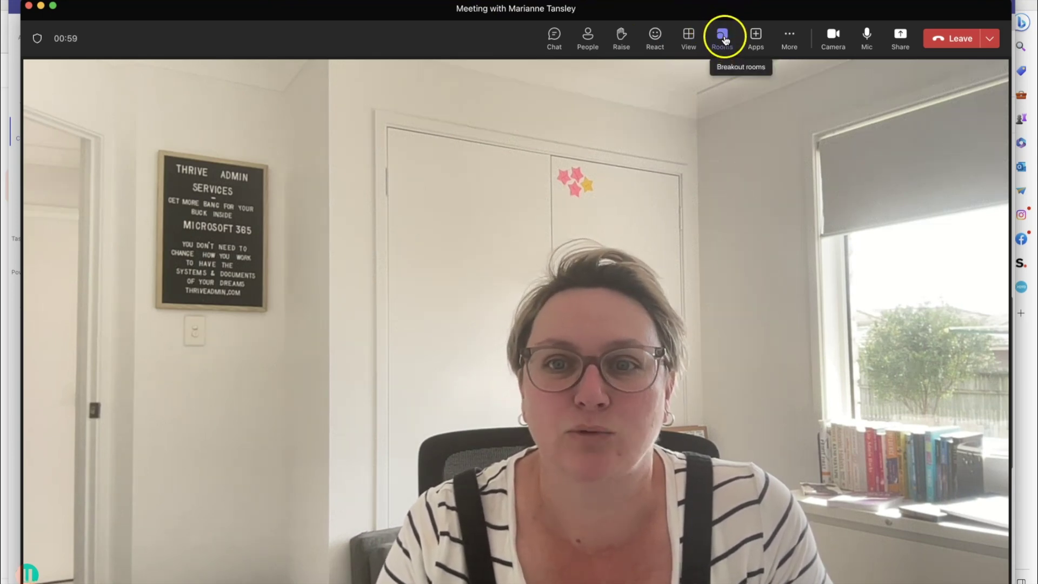
# - Start breakout room setup, turn the camera off, and choose 3 rooms
pyautogui.click(724, 41)
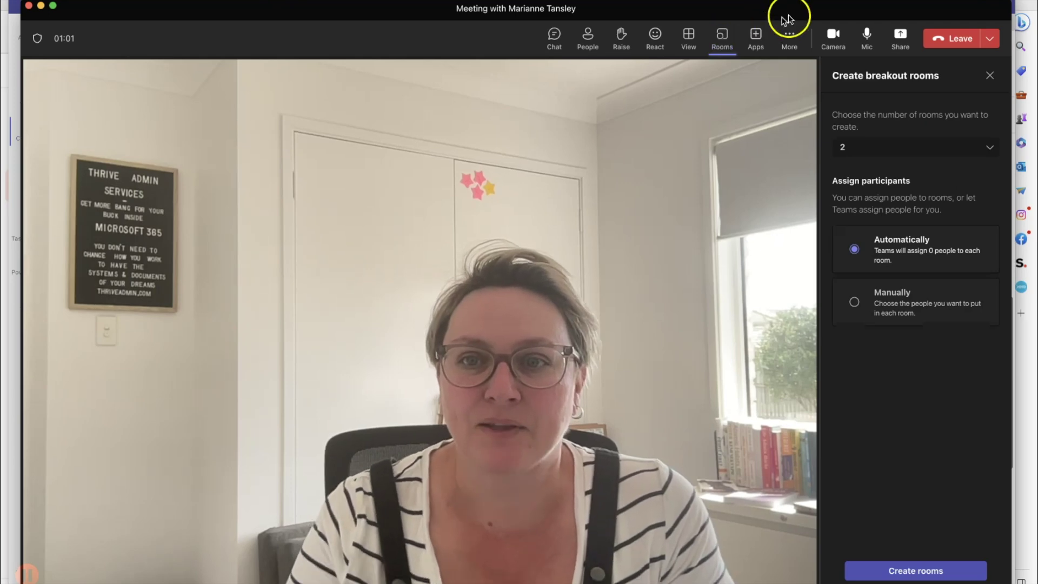
pyautogui.click(825, 35)
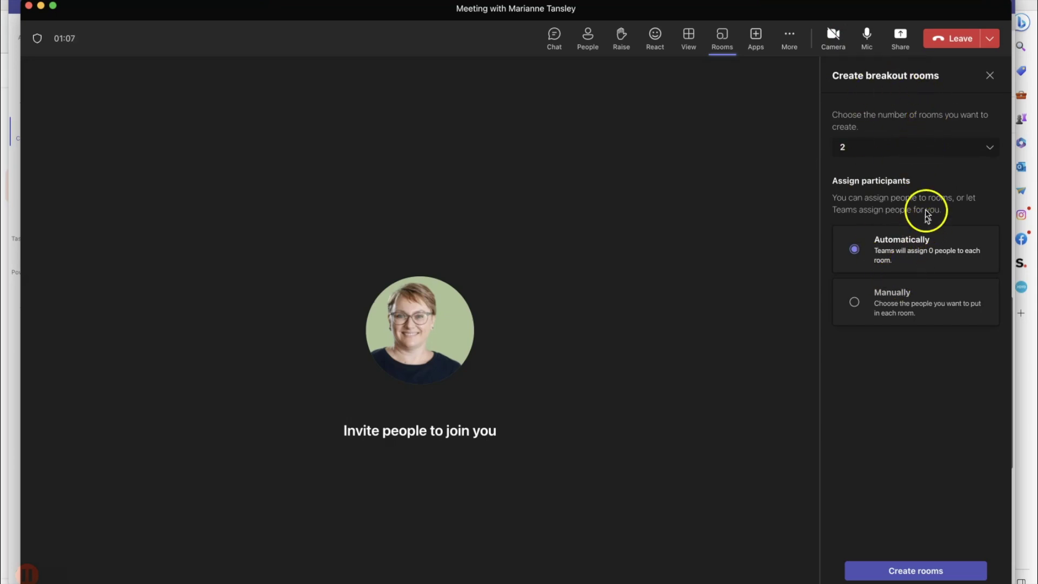
pyautogui.click(991, 150)
pyautogui.scroll(-15, 899, 270)
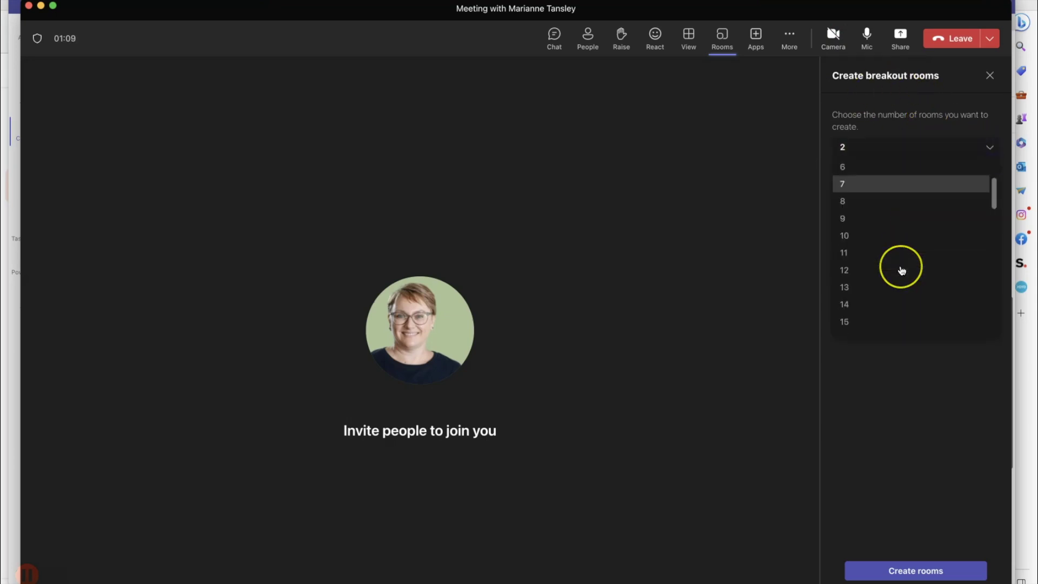
pyautogui.scroll(-3, 900, 294)
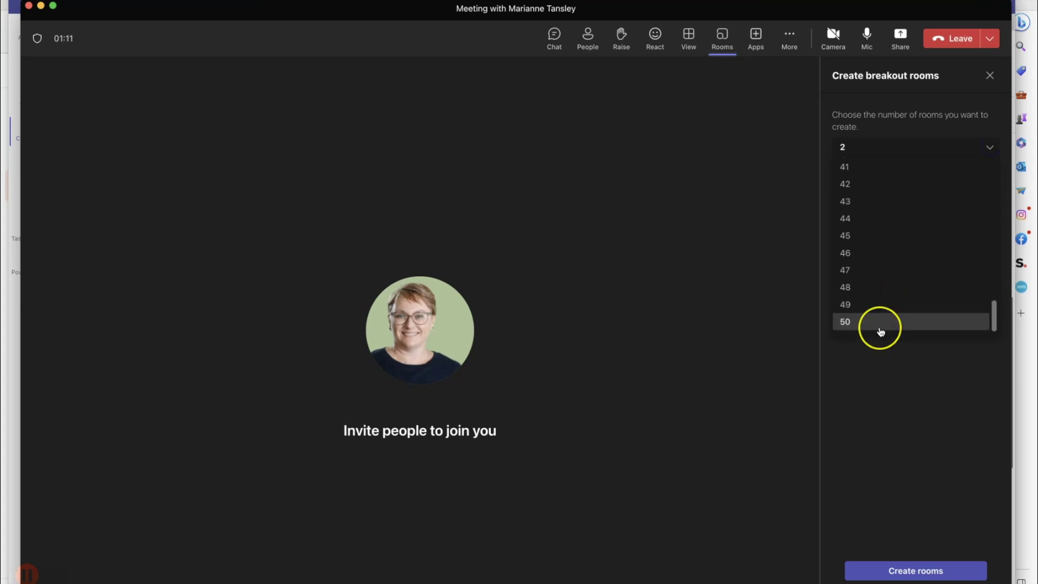
pyautogui.scroll(15, 880, 331)
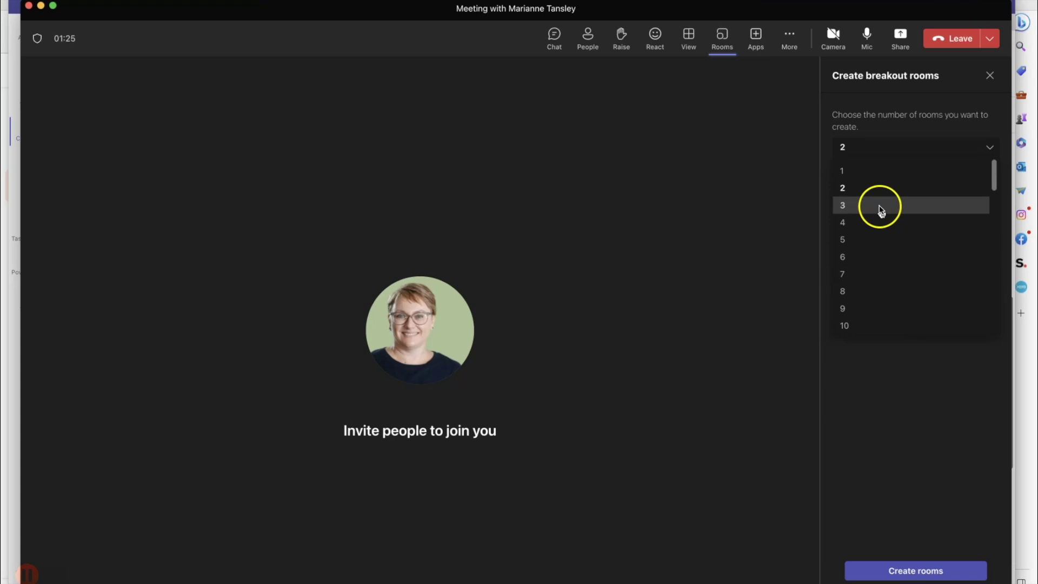
pyautogui.scroll(-3, 880, 207)
pyautogui.scroll(3, 878, 214)
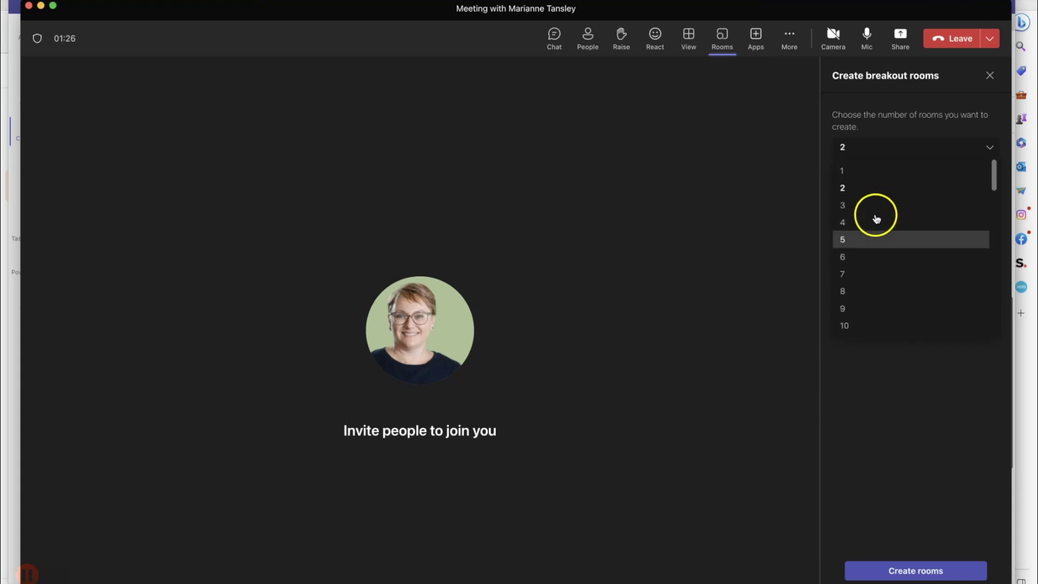
pyautogui.click(849, 206)
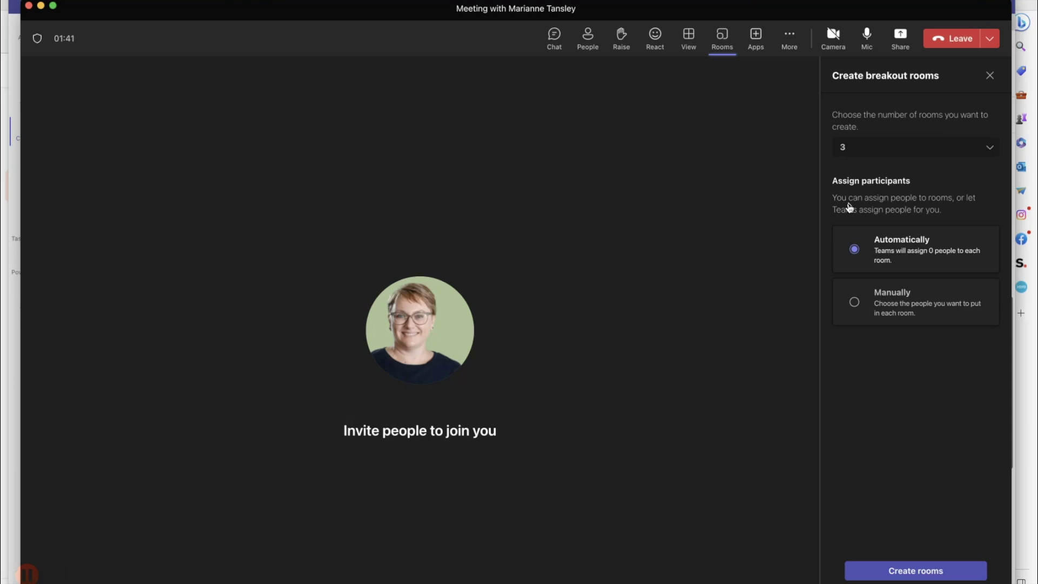
# - Keep participant assignment on Automatically and create the three breakout rooms
pyautogui.click(860, 299)
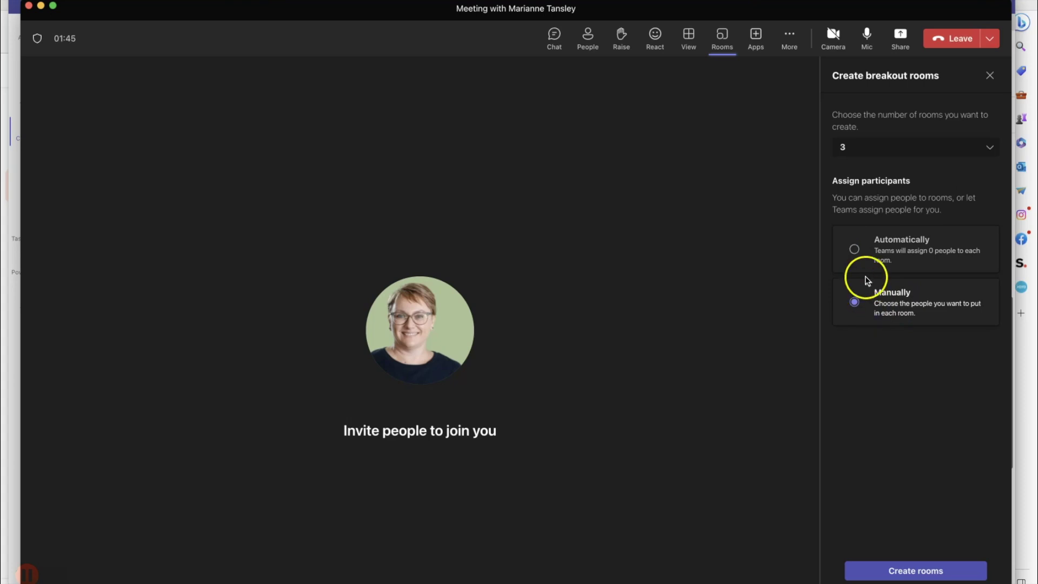
pyautogui.click(854, 251)
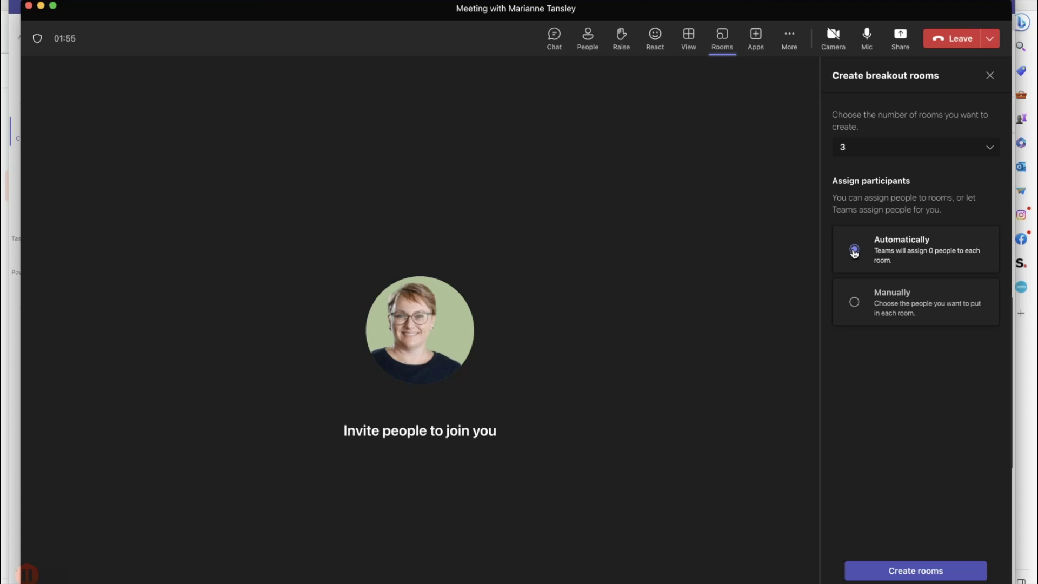
pyautogui.click(854, 251)
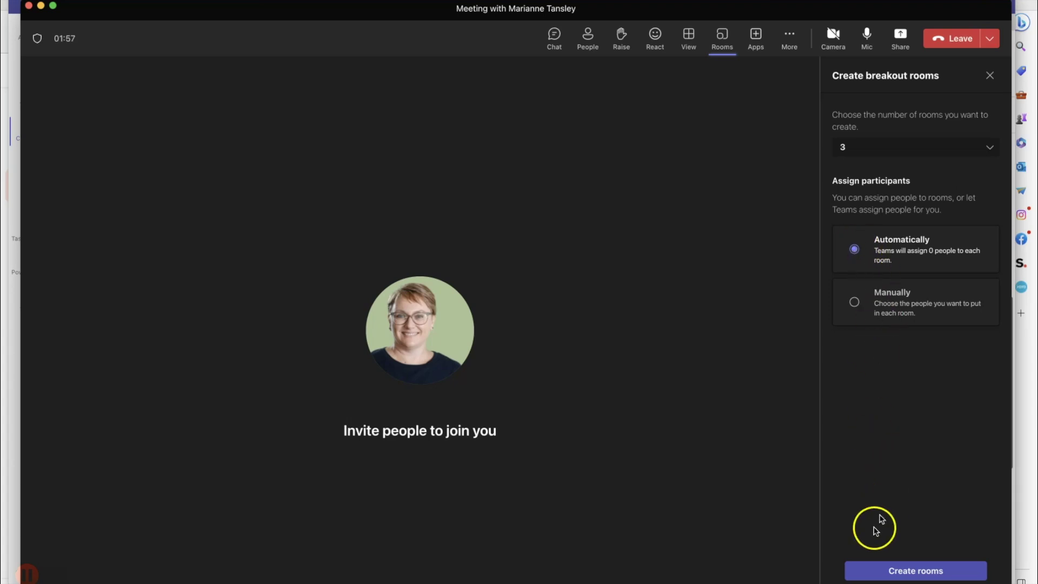
pyautogui.click(891, 572)
pyautogui.click(915, 301)
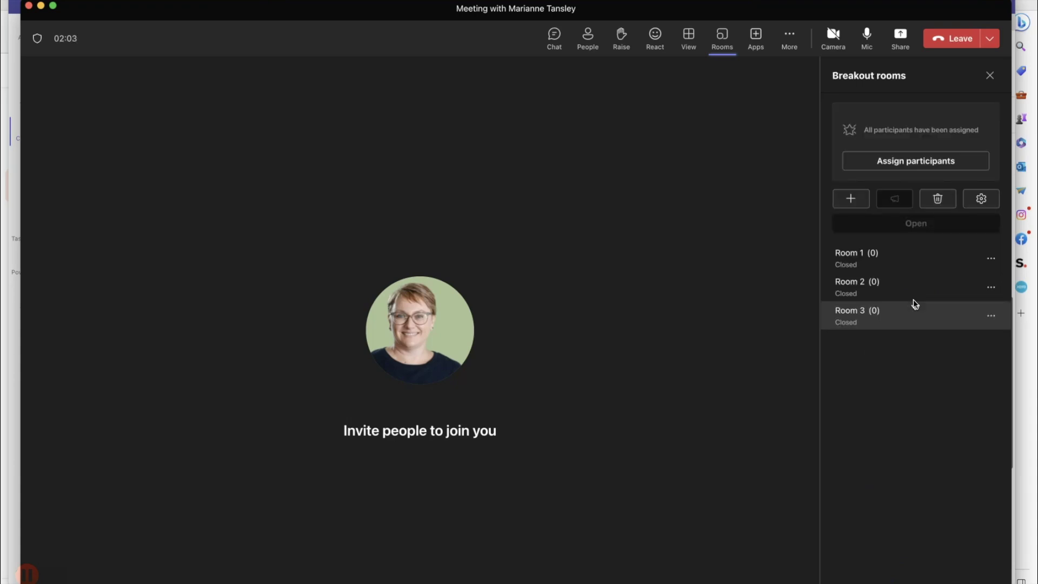
# - Switch to the browser and back to the meeting, then open breakout room Settings
pyautogui.press('super+Tab')
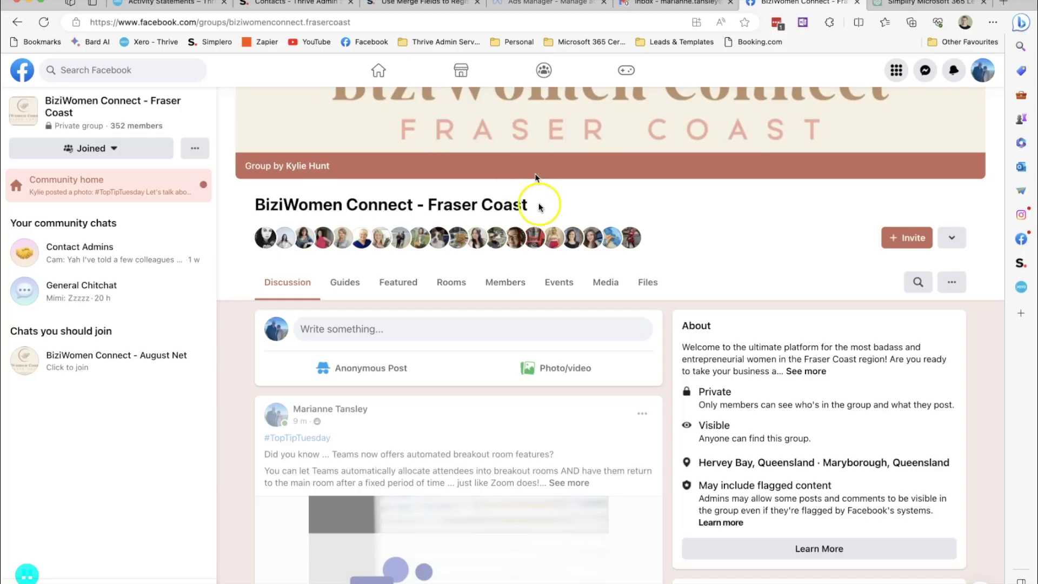
pyautogui.click(1012, 472)
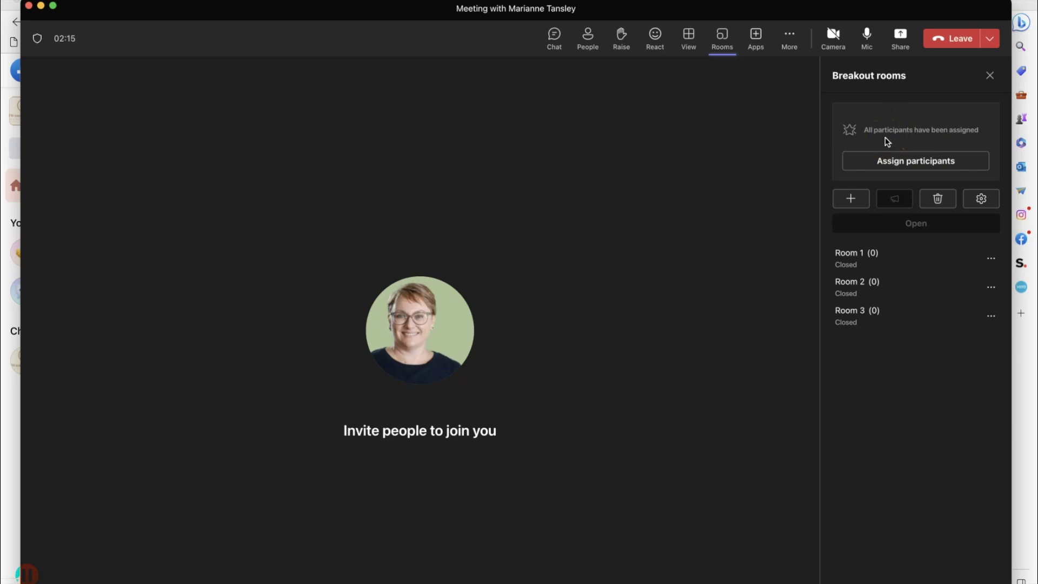
pyautogui.click(897, 126)
pyautogui.click(856, 200)
# - In breakout room settings, turn on the time limit with hours left at 0
pyautogui.click(989, 203)
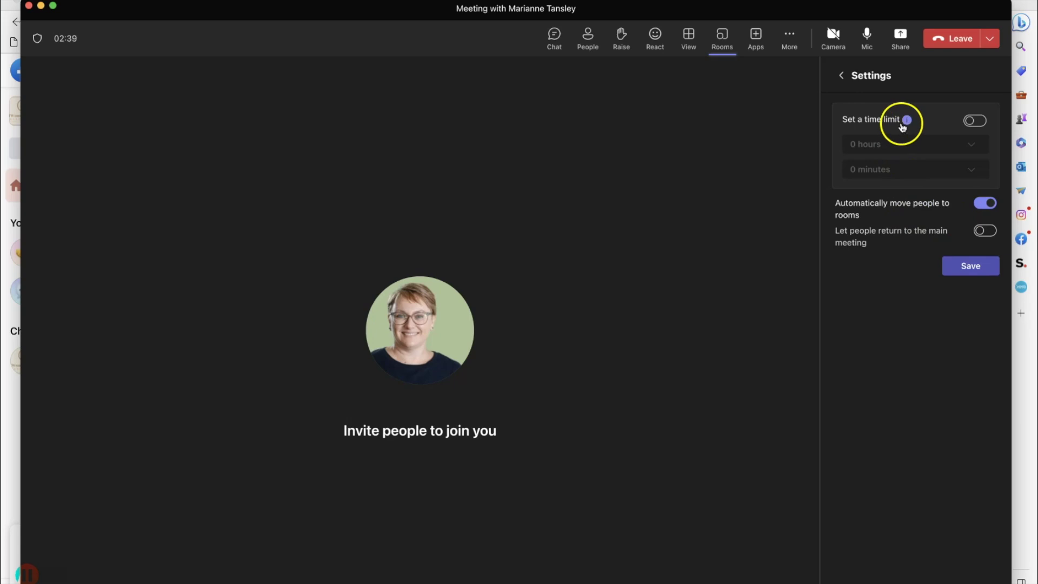
pyautogui.moveTo(906, 122)
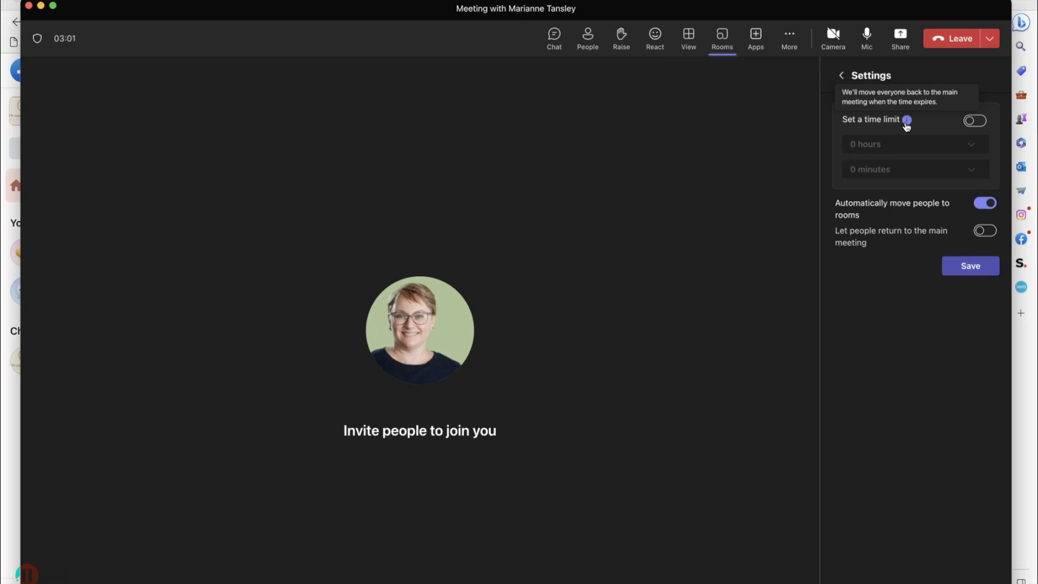
pyautogui.click(975, 120)
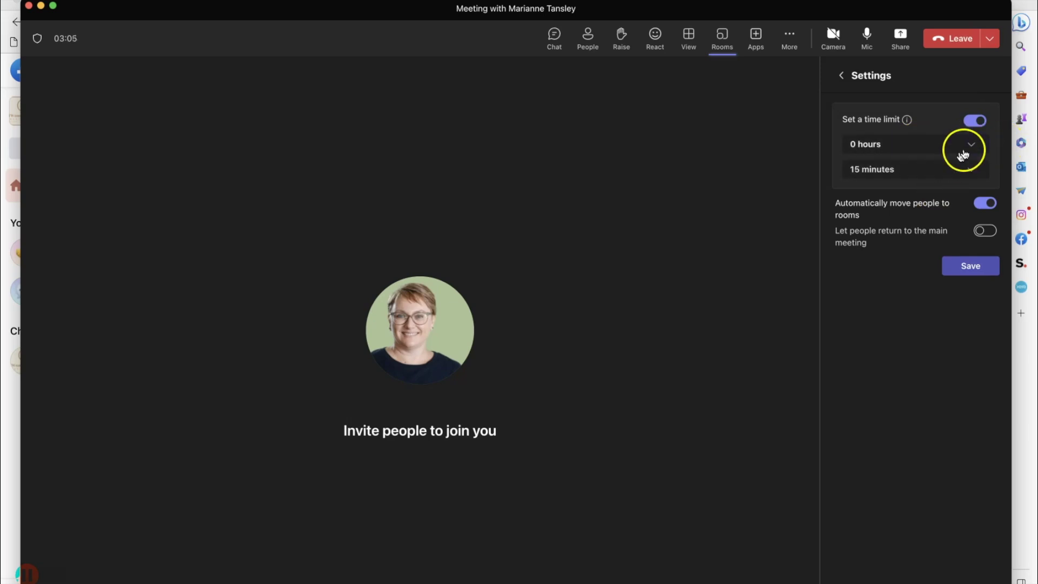
pyautogui.click(971, 146)
pyautogui.scroll(-5, 917, 258)
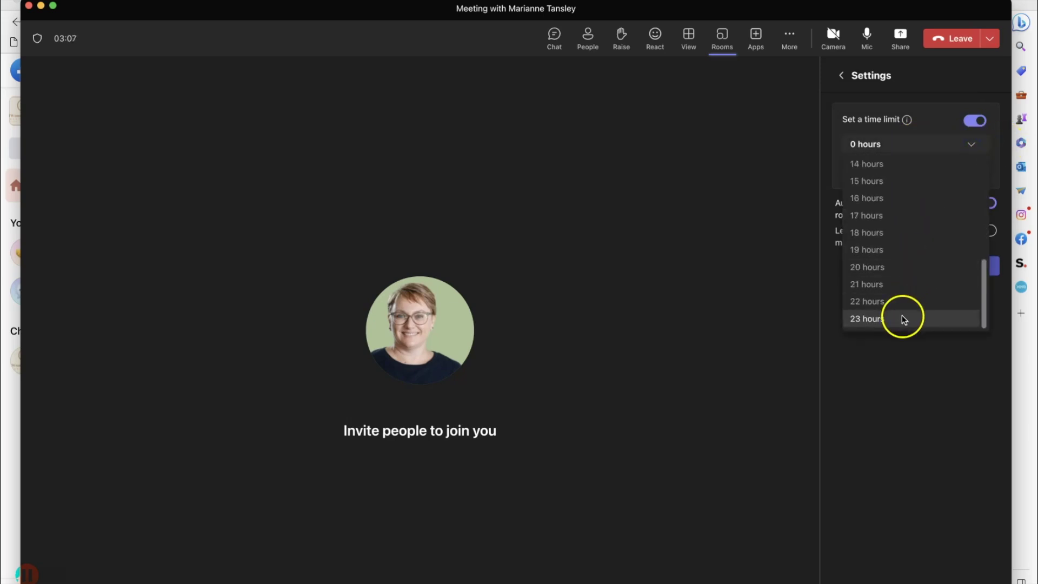
pyautogui.click(889, 369)
# - Set the time limit's minutes to 2, then change it to 5
pyautogui.click(971, 168)
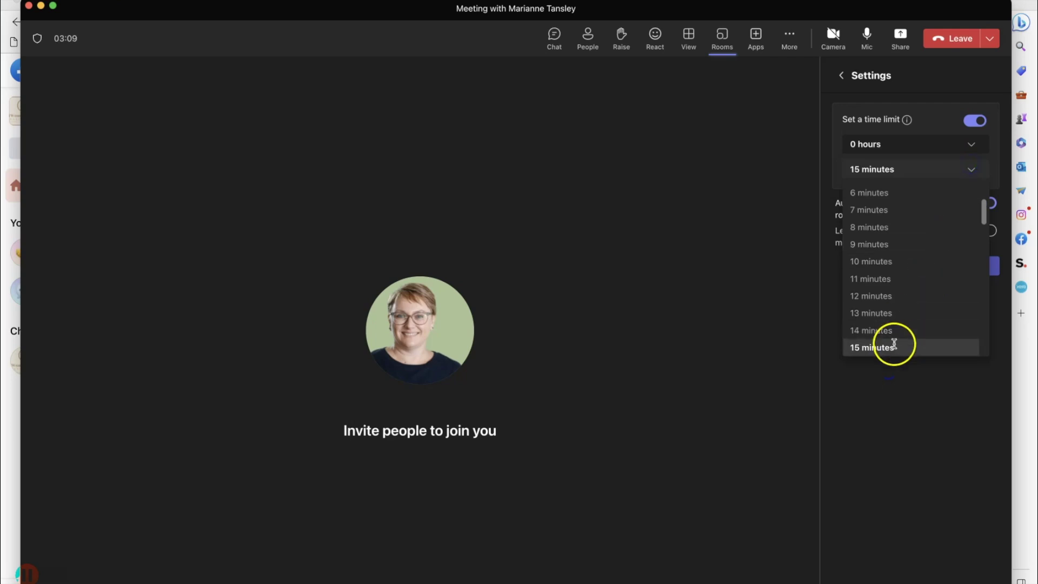
pyautogui.scroll(-10, 893, 343)
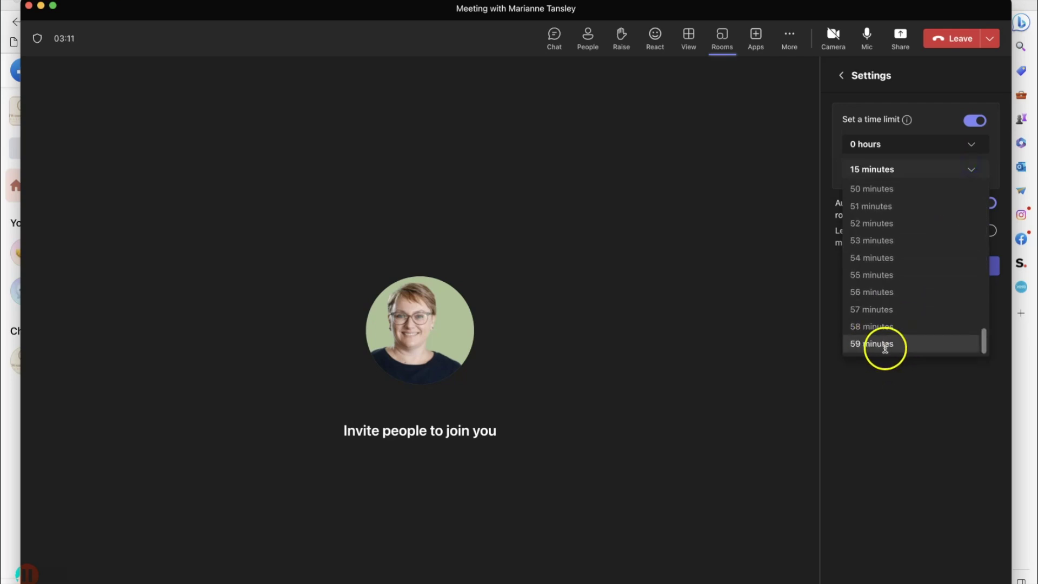
pyautogui.scroll(15, 885, 348)
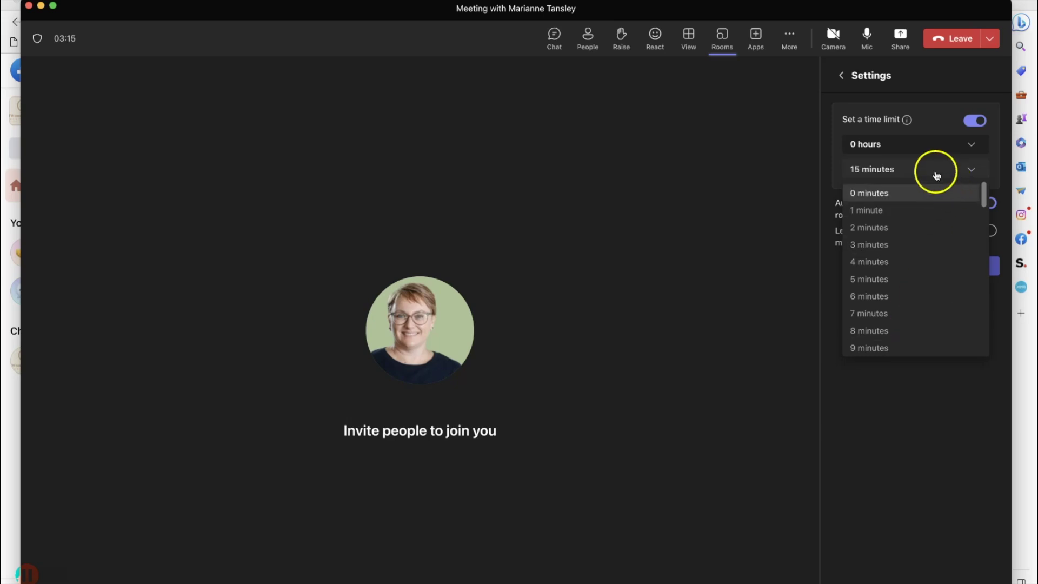
pyautogui.click(870, 226)
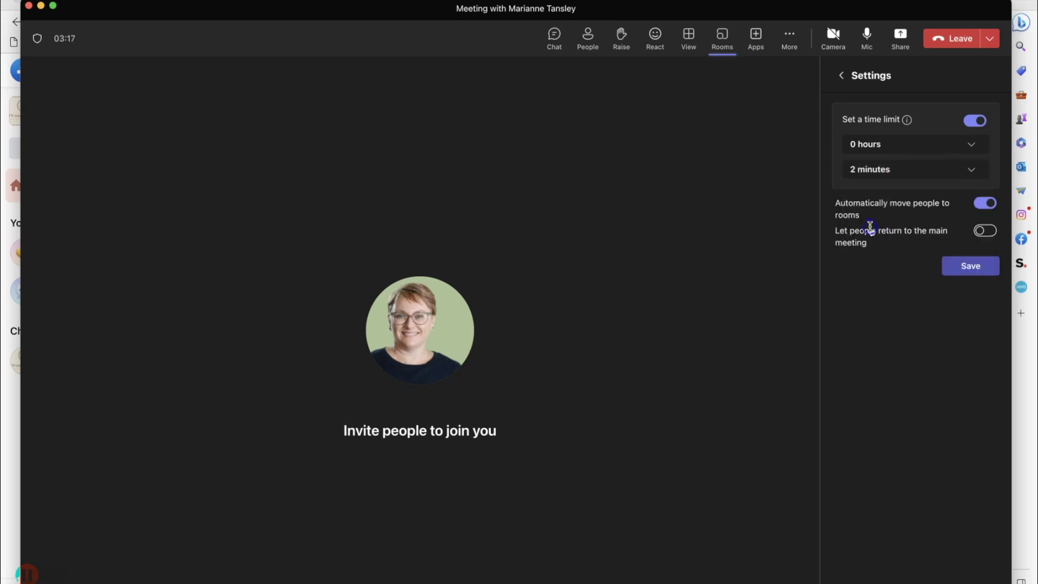
pyautogui.click(967, 169)
pyautogui.click(868, 275)
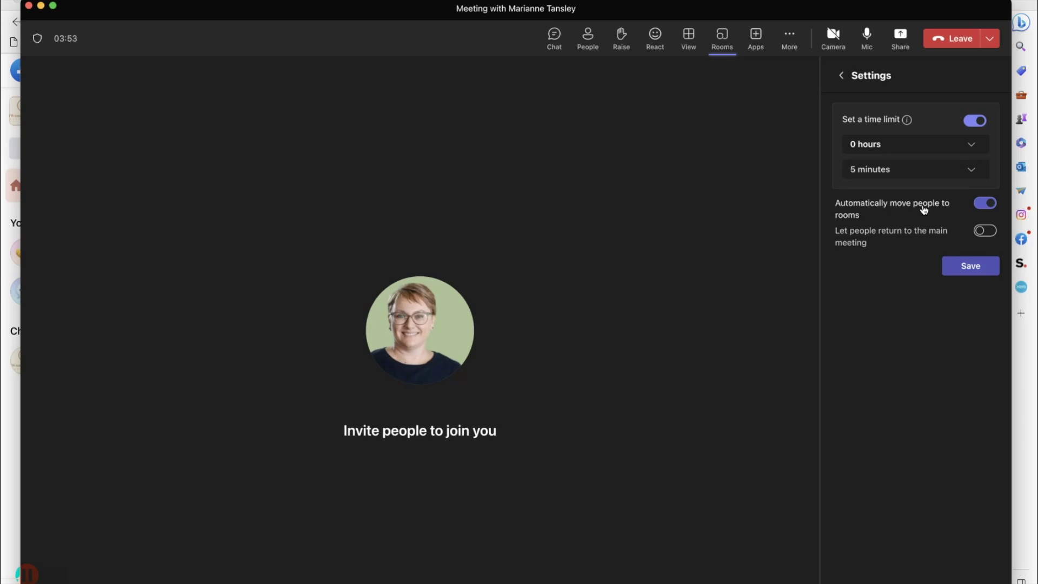
# - Allow people to return to the main meeting, save, and return to the rooms list
pyautogui.click(983, 233)
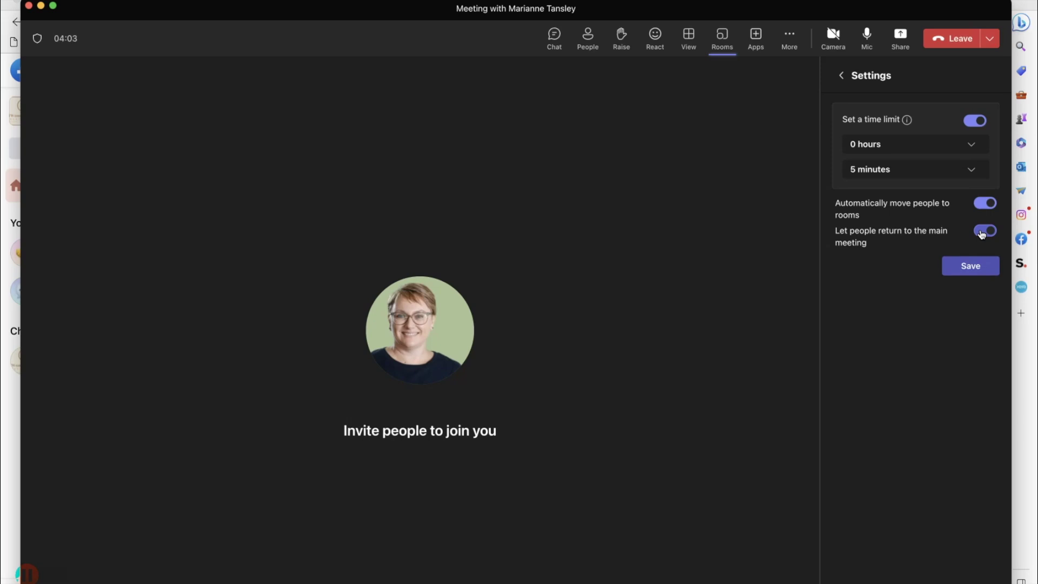
pyautogui.click(972, 273)
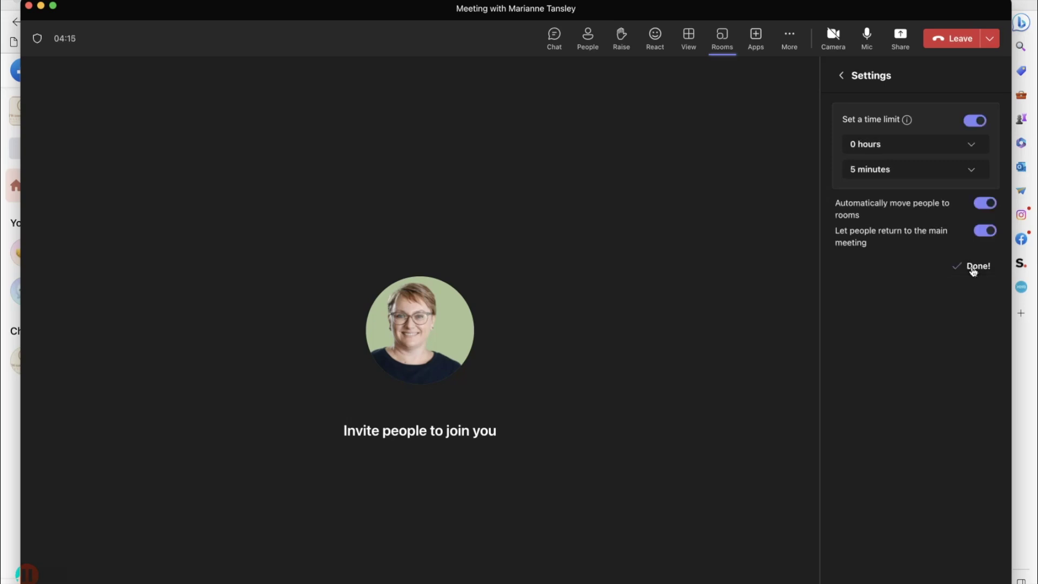
pyautogui.click(841, 75)
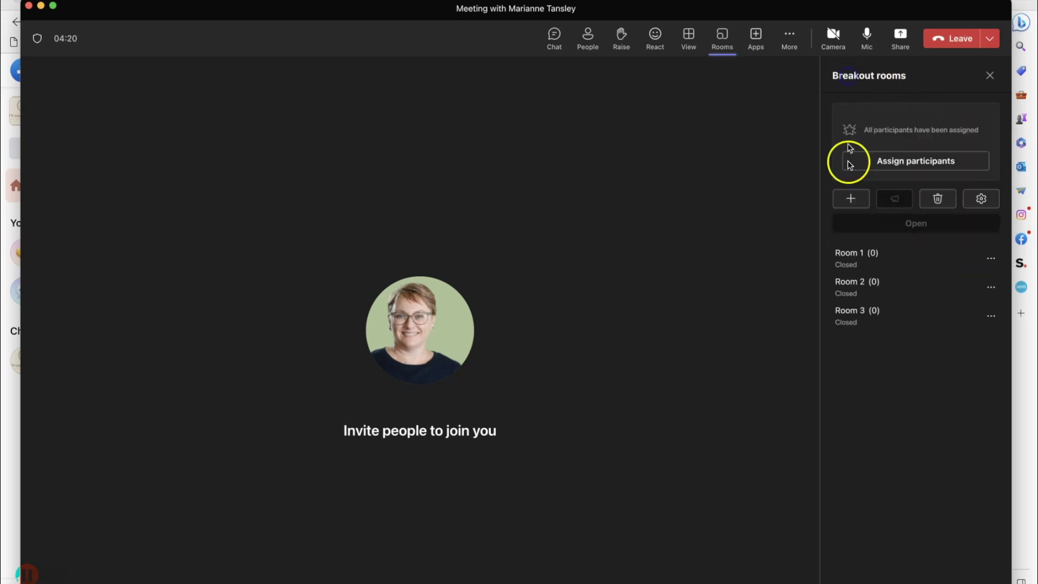
# - Rename Room 1 to 'Orange Group'
pyautogui.click(990, 258)
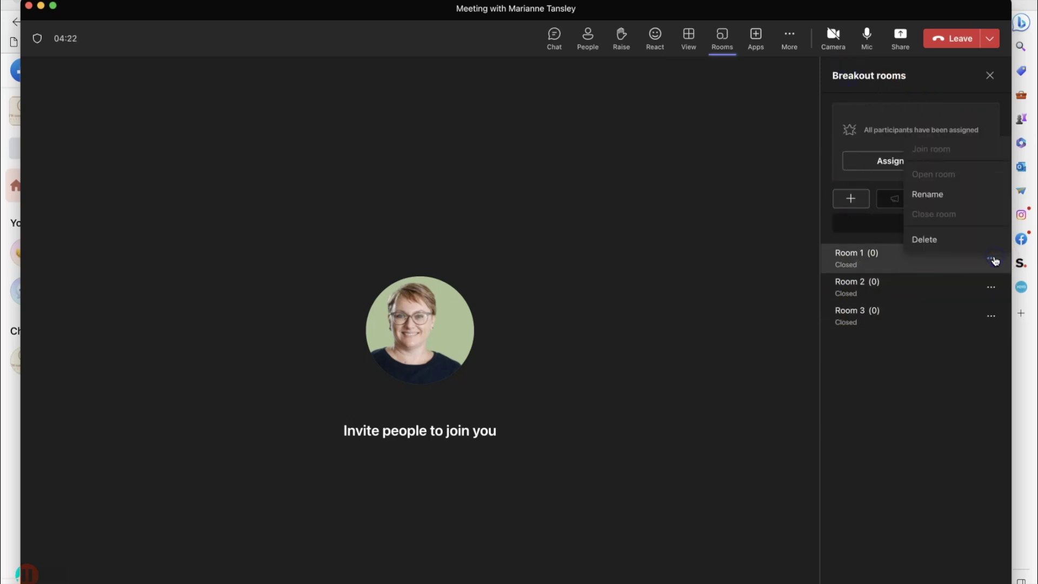
pyautogui.click(927, 195)
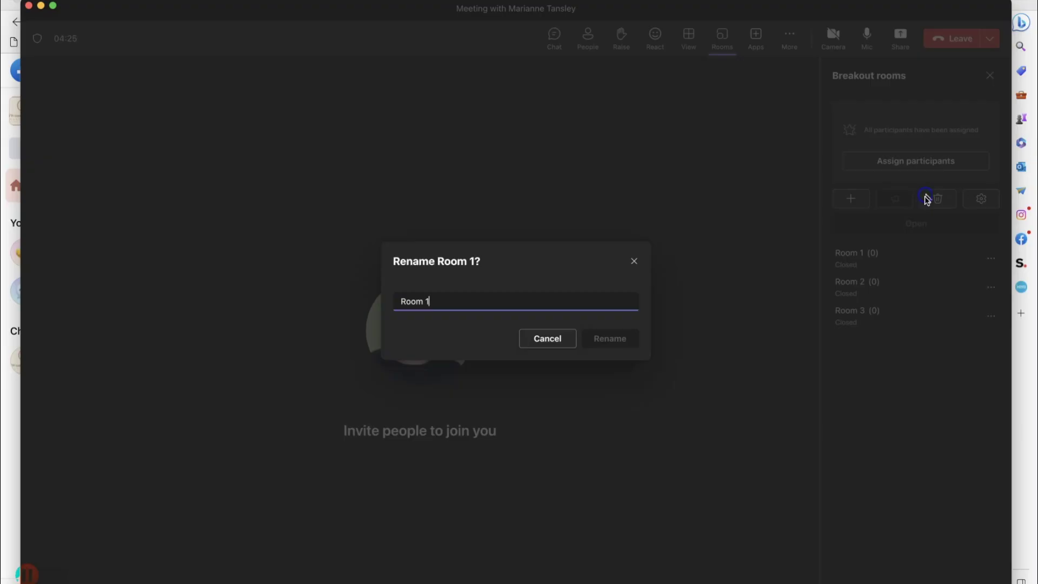
pyautogui.tripleClick(441, 301)
pyautogui.write('Orange')
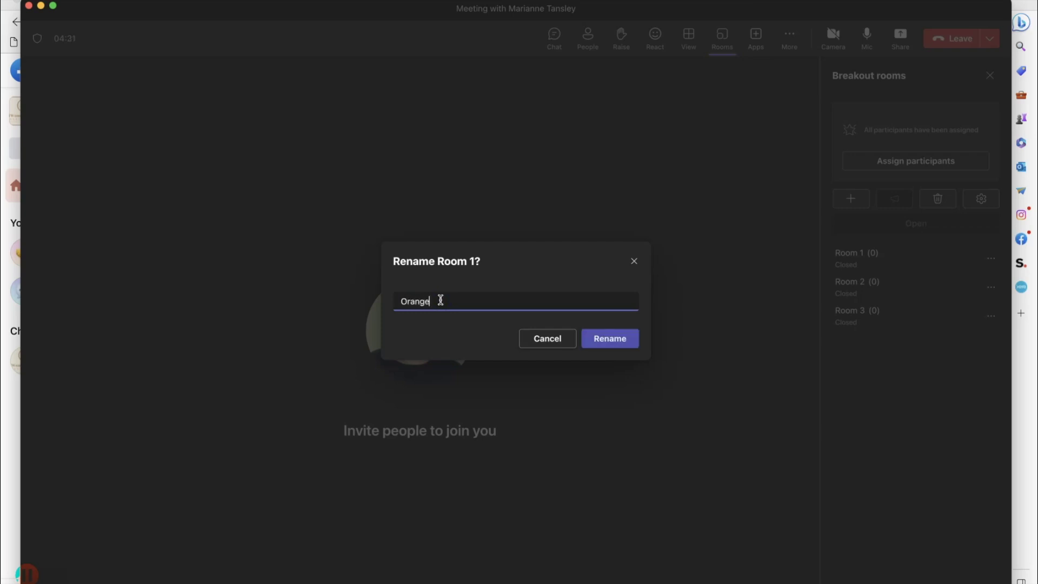
pyautogui.write(' Group')
pyautogui.click(605, 342)
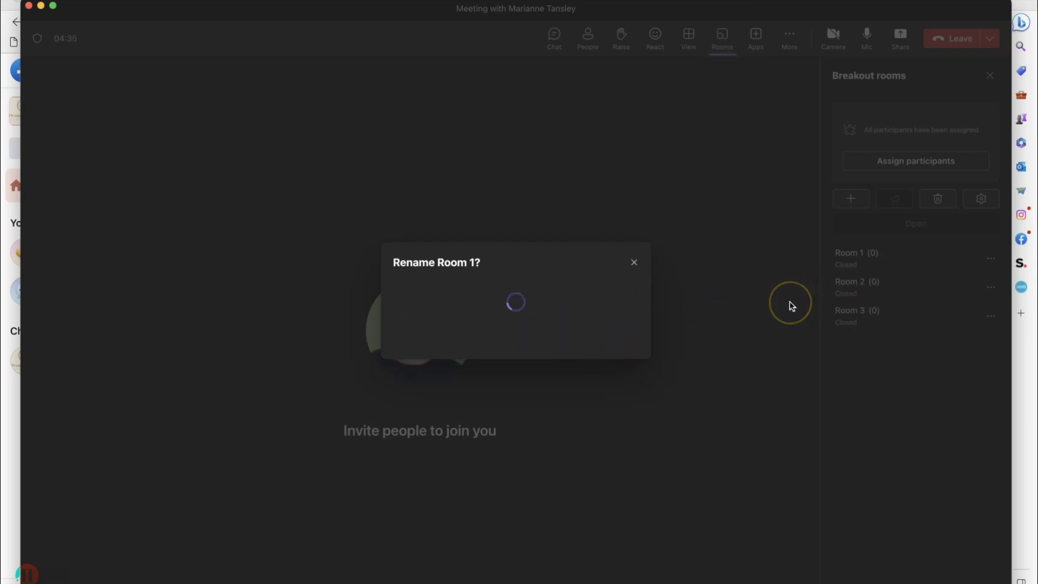
# - Rename Room 2 to 'Green Group'
pyautogui.click(991, 287)
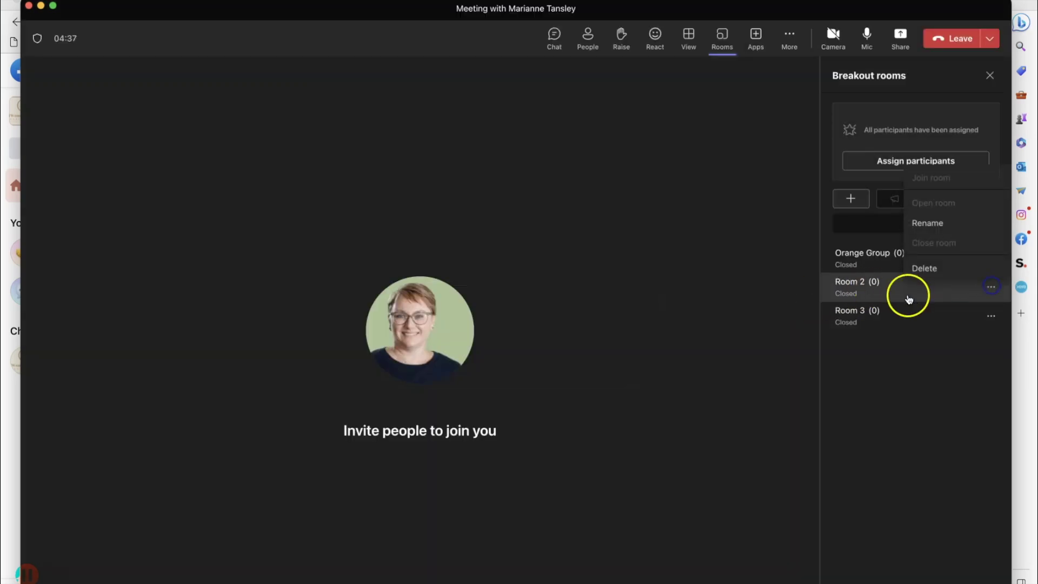
pyautogui.click(924, 225)
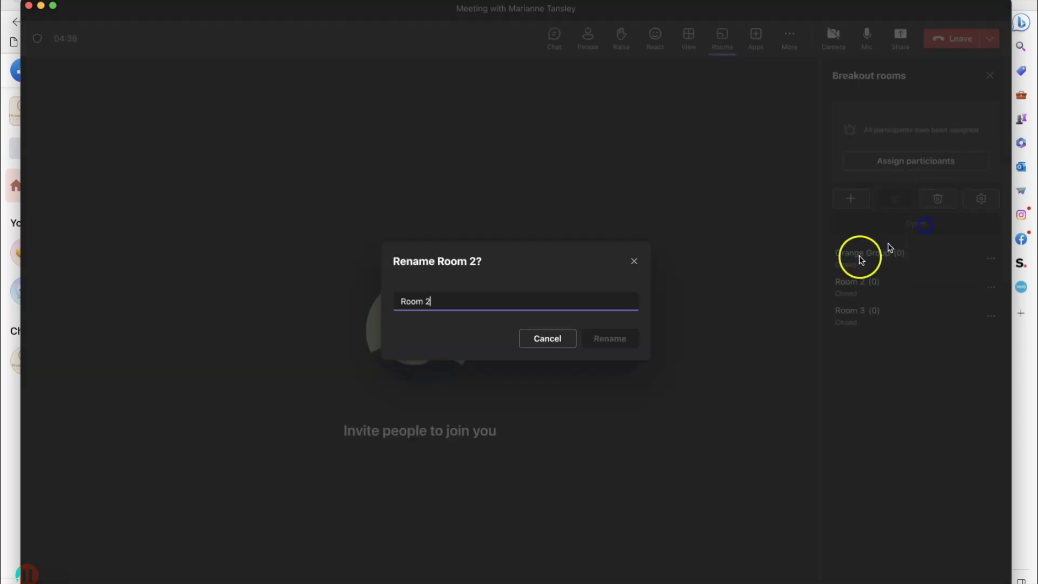
pyautogui.tripleClick(428, 301)
pyautogui.write('Green G')
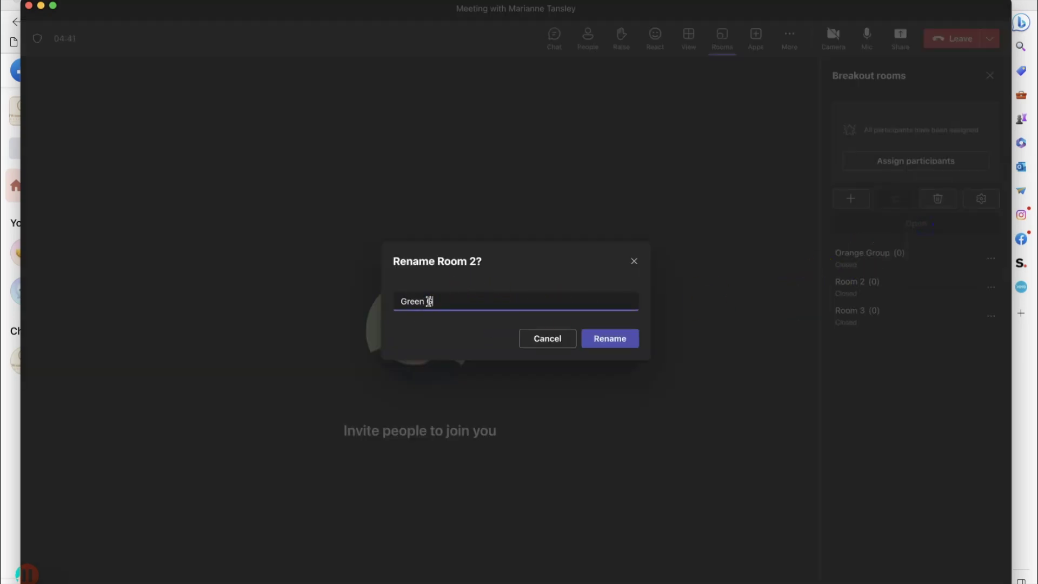
pyautogui.write('roup')
pyautogui.click(609, 342)
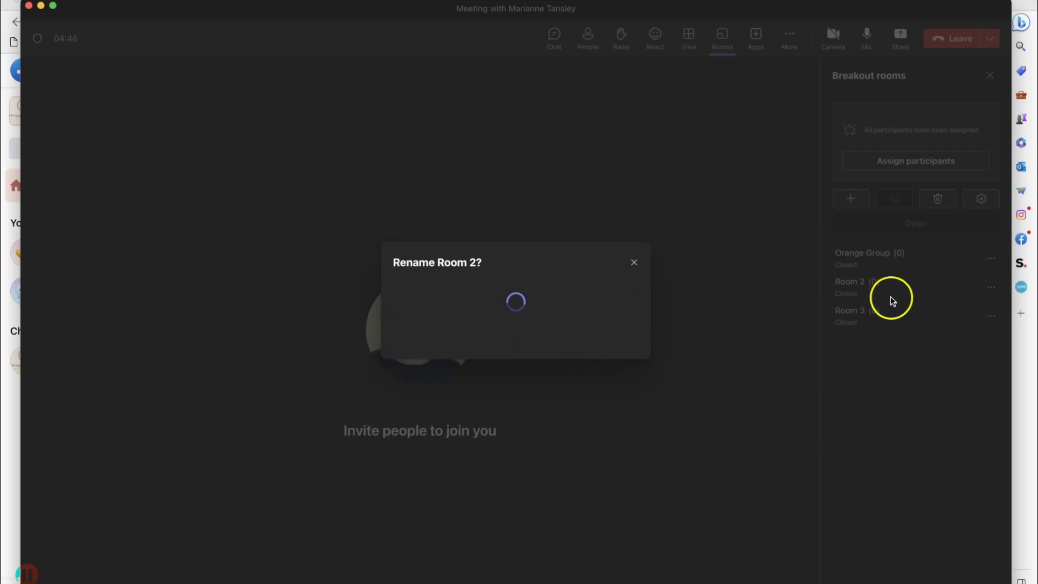
# - Rename Room 3 to 'Maroon Group'
pyautogui.click(990, 316)
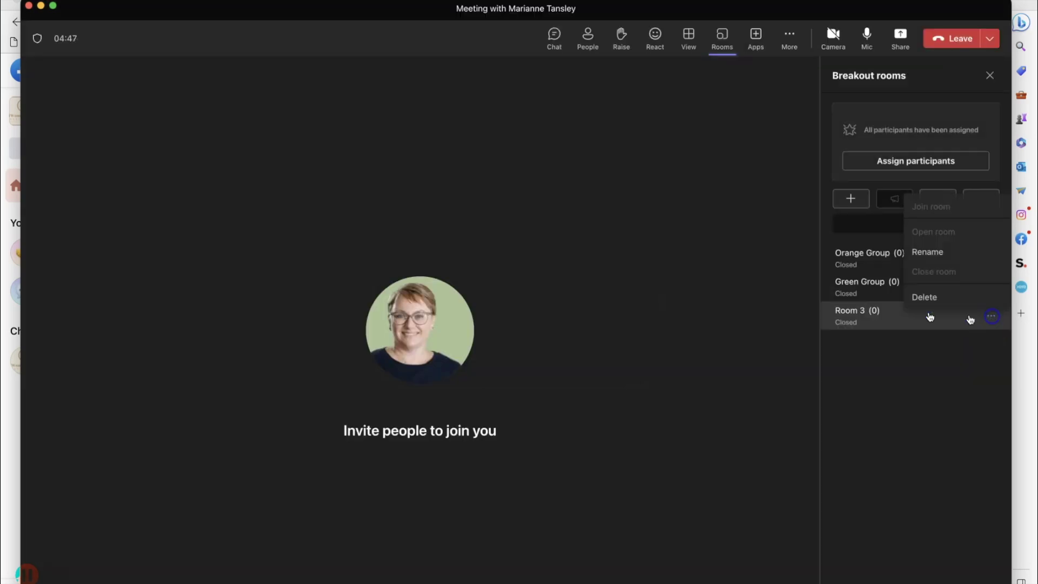
pyautogui.click(915, 260)
pyautogui.tripleClick(443, 301)
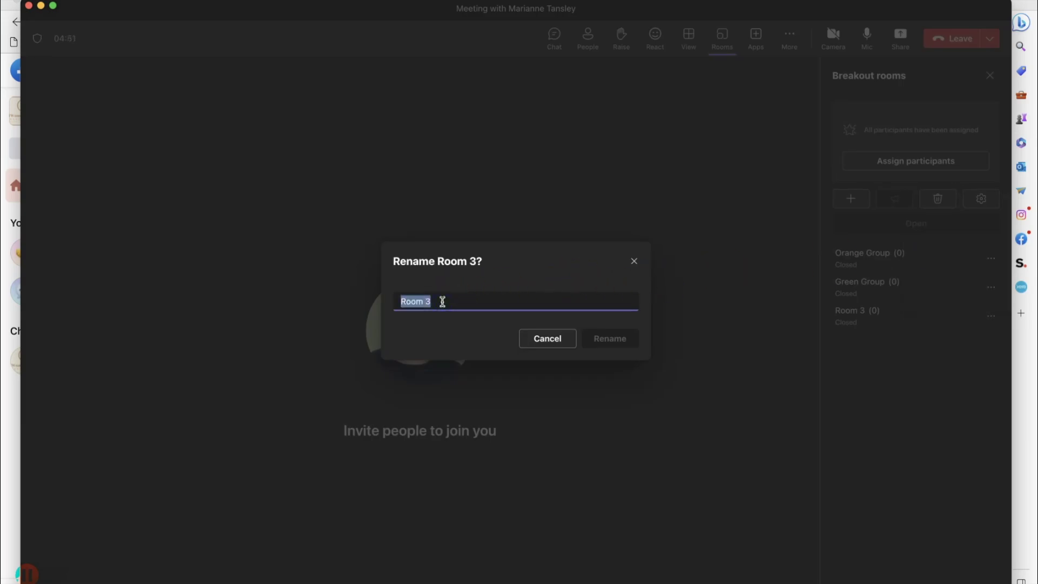
pyautogui.write('Maroon Group')
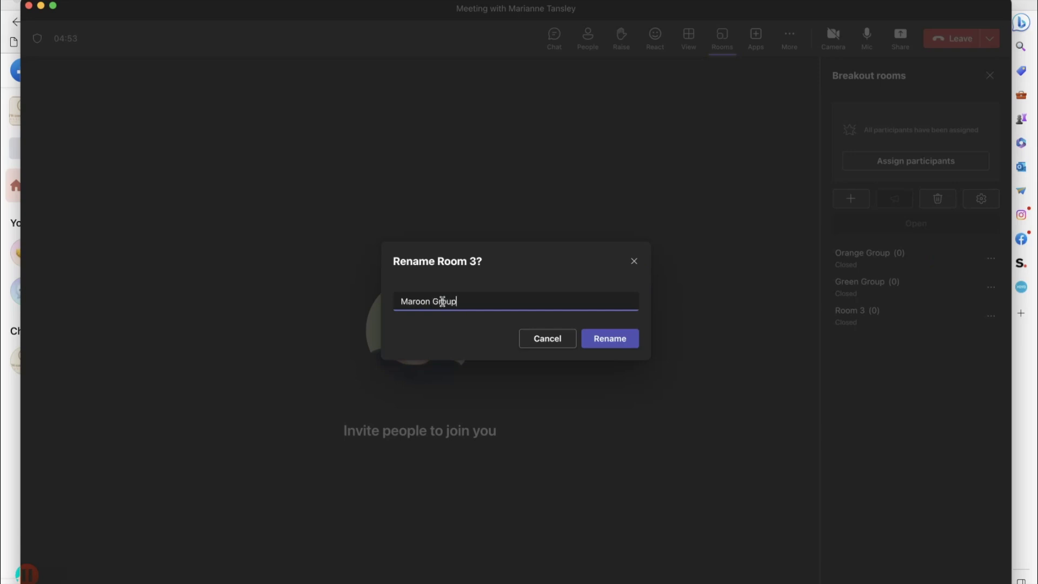
pyautogui.click(612, 337)
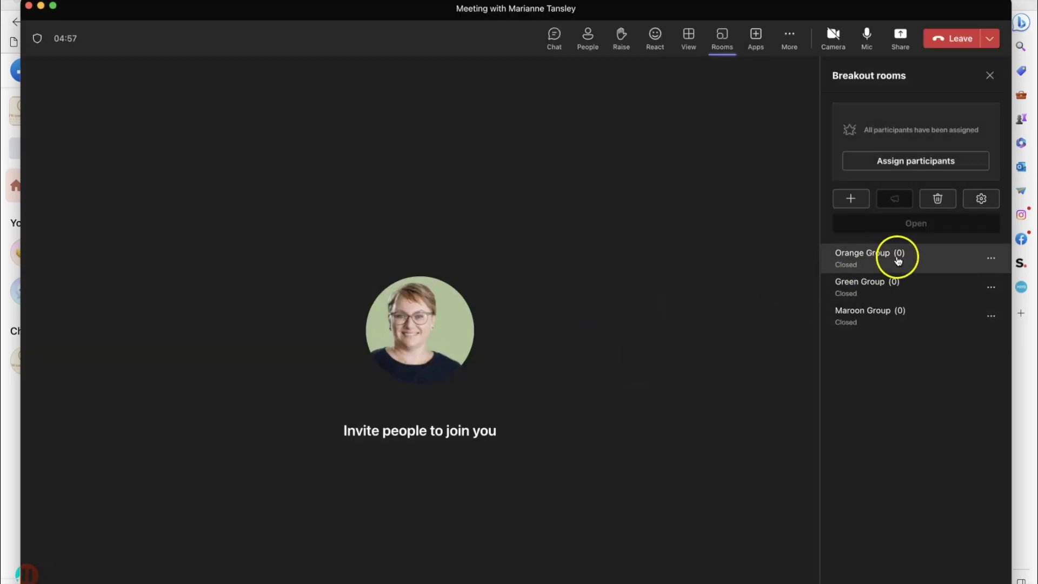
pyautogui.click(879, 254)
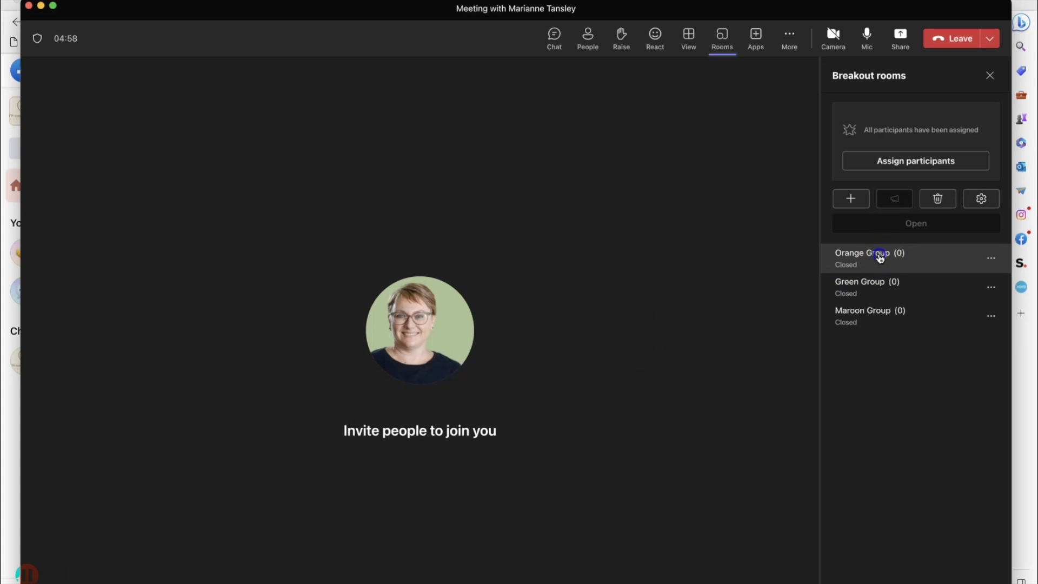
# - Dismiss the Orange Group options menu and open Assign participants
pyautogui.click(994, 259)
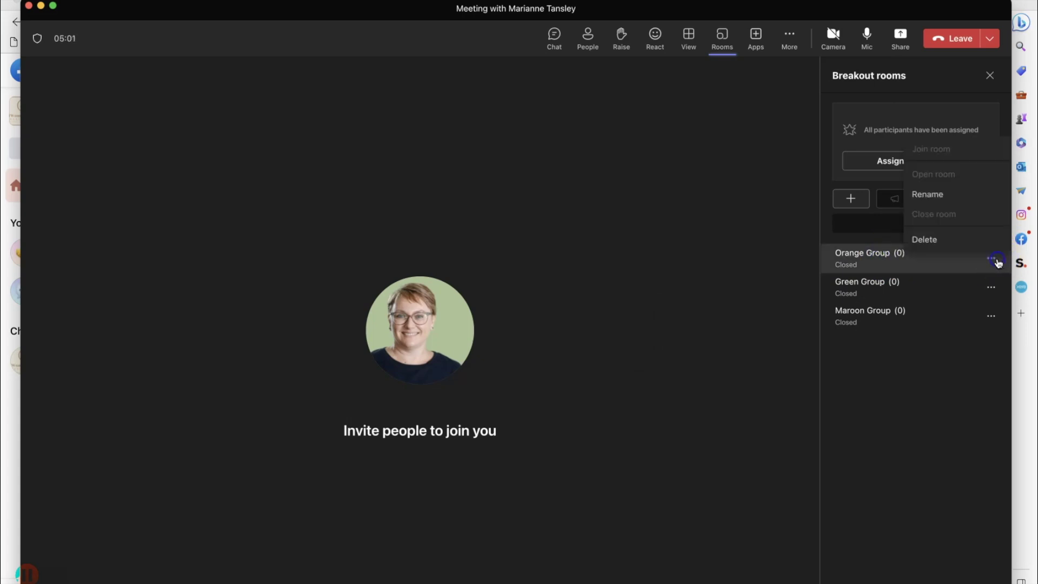
pyautogui.click(943, 184)
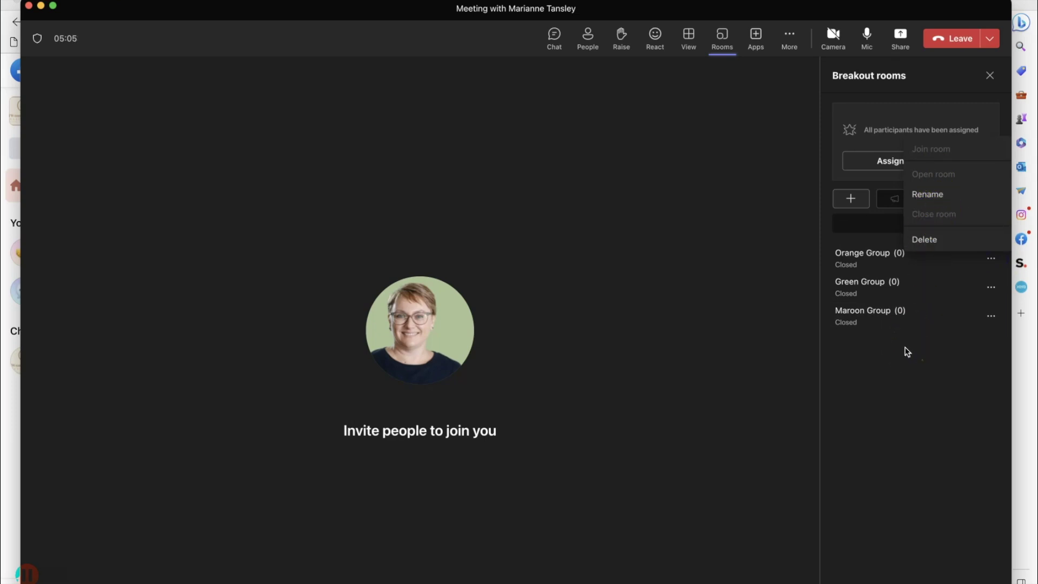
pyautogui.click(874, 335)
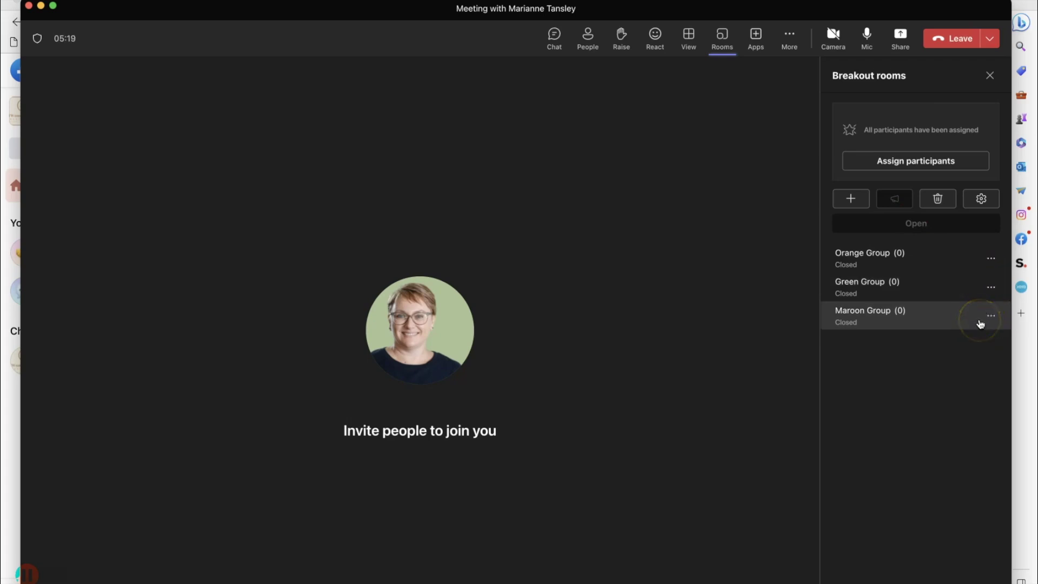
pyautogui.click(908, 162)
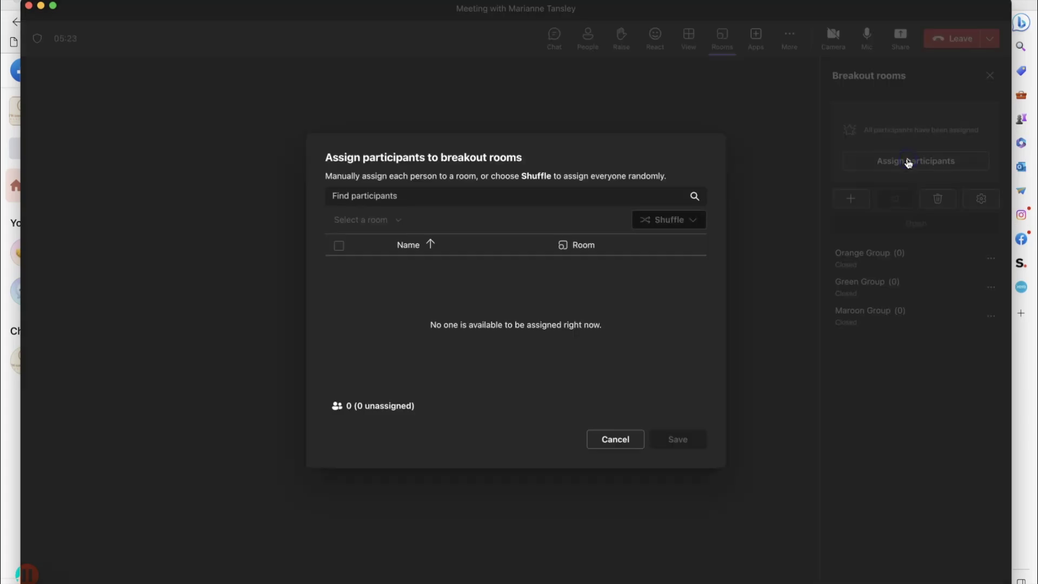